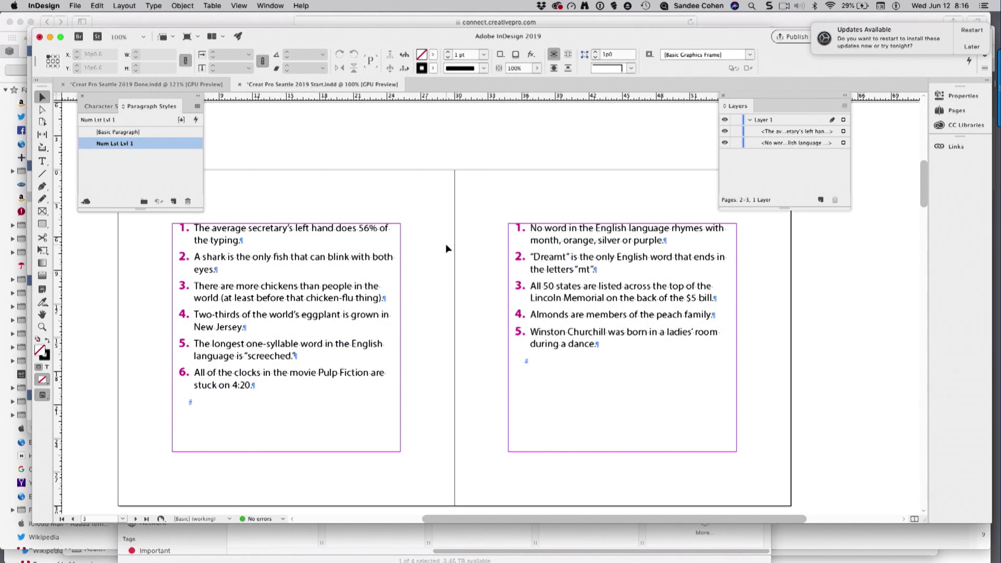
# Select the left text frame on page 2, the right frame on page 3, then the left frame again.
pyautogui.click(383, 294)
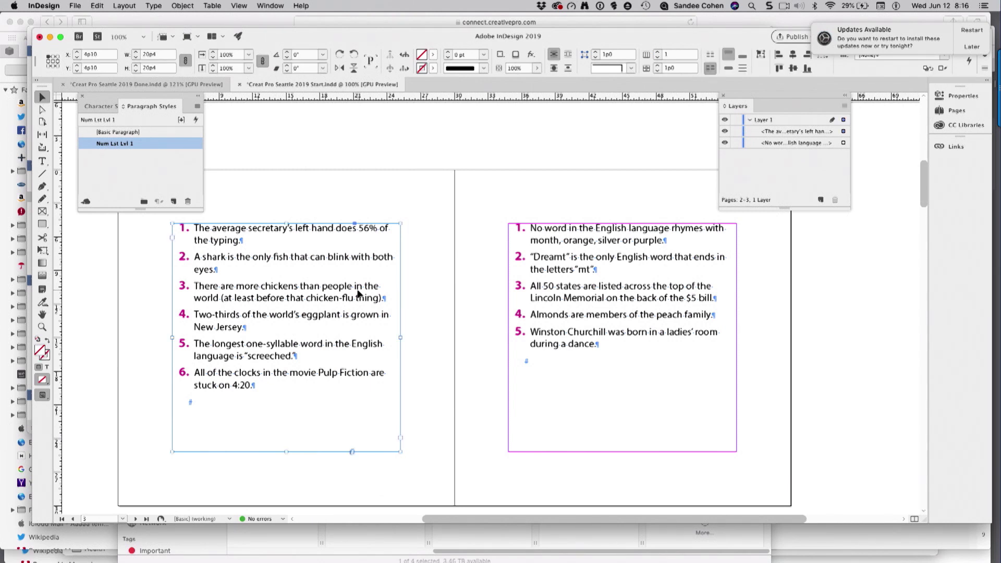
pyautogui.click(571, 345)
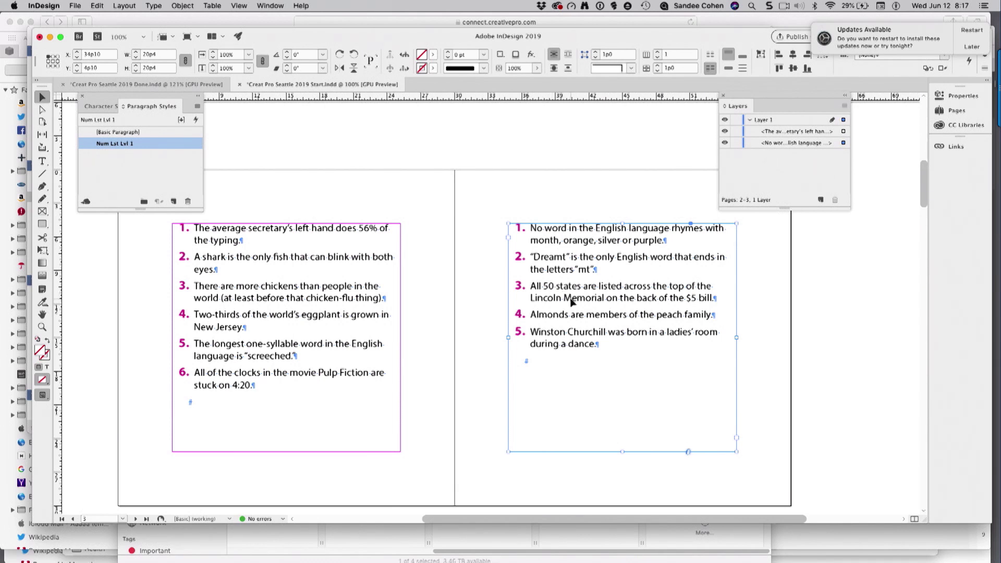
pyautogui.click(363, 365)
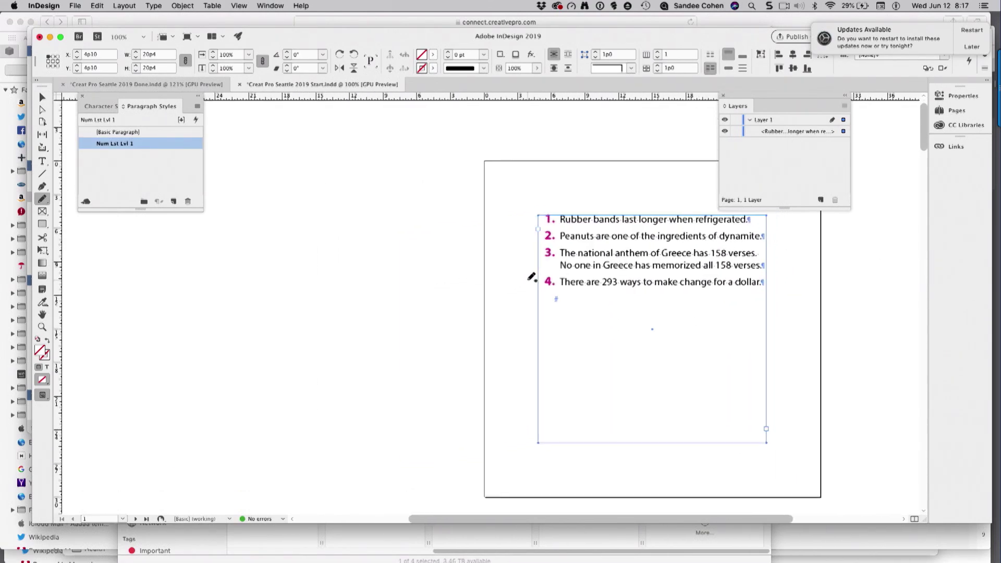
# Undo the threading between the two frames and discard the loaded text.
pyautogui.scroll(-10, 537, 271)
pyautogui.scroll(4, 537, 272)
pyautogui.scroll(-4, 537, 272)
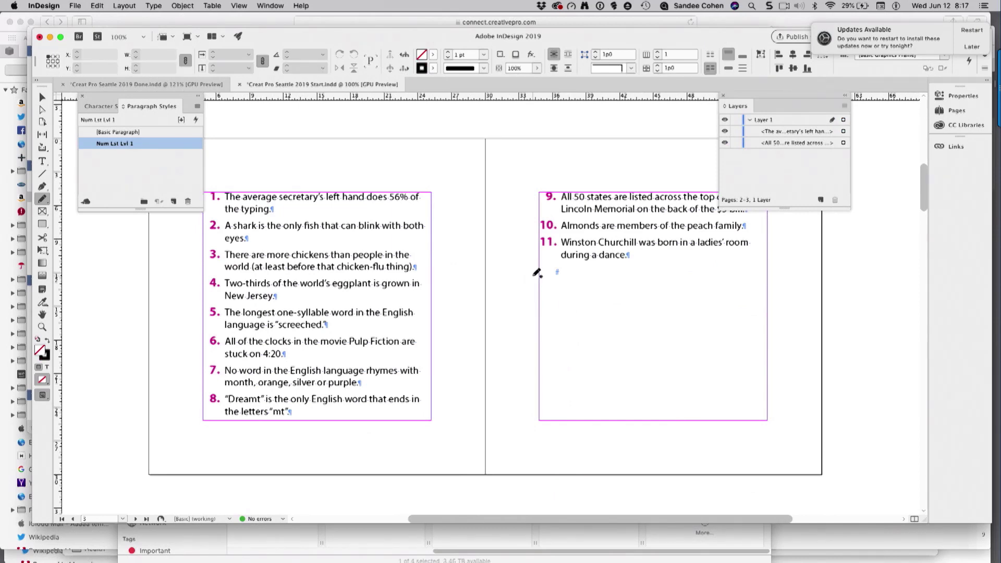
pyautogui.press('super+z')
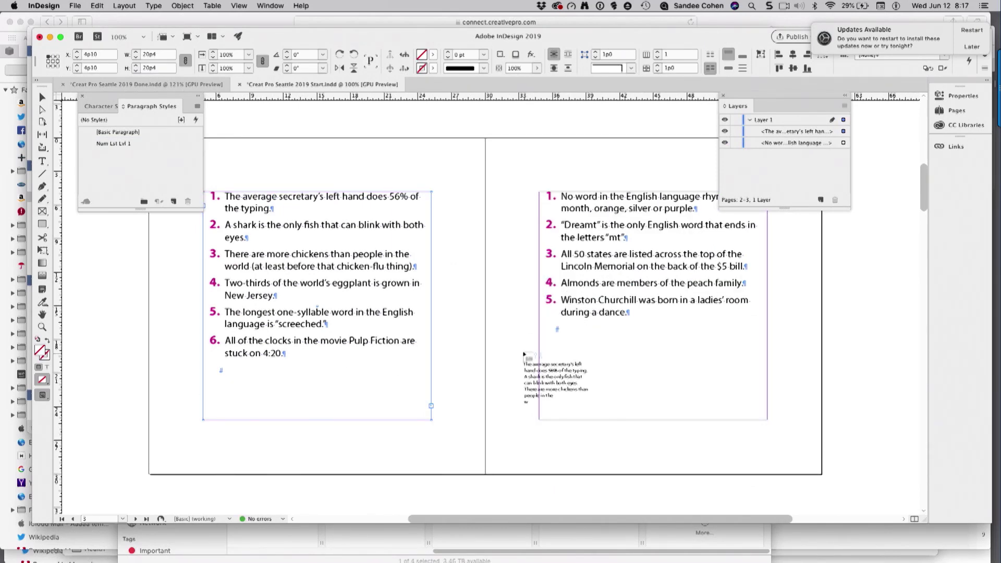
pyautogui.press('Escape')
# Scroll to the pages 4–5 spread, where the seven- and six-fact lists each restart at 1.
pyautogui.scroll(-5, 527, 353)
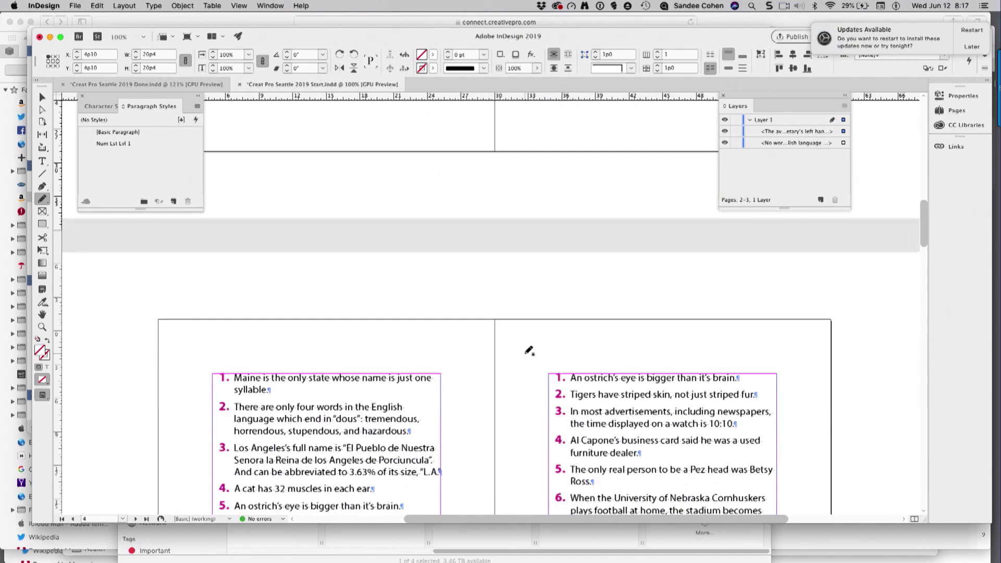
pyautogui.scroll(-10, 529, 351)
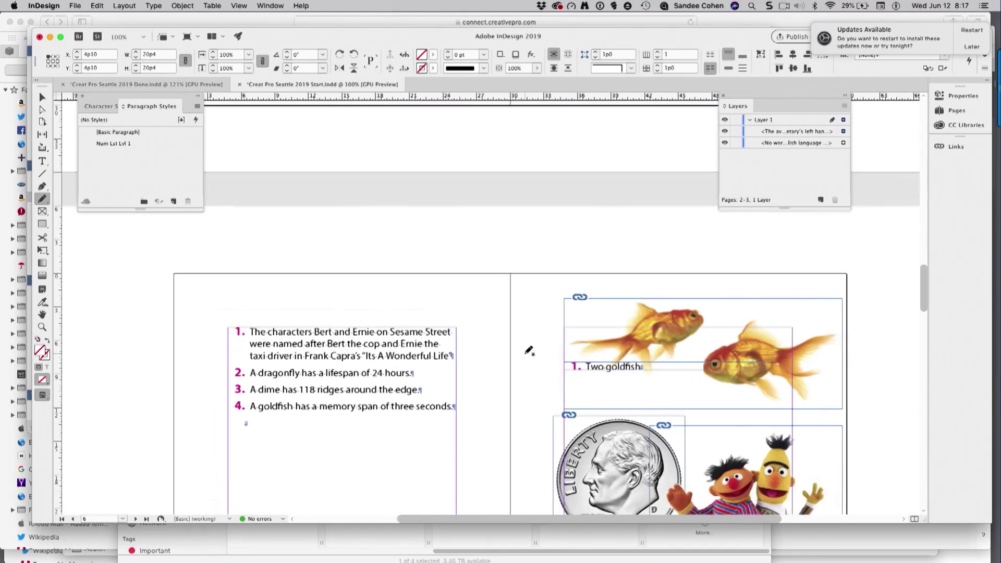
pyautogui.scroll(8, 530, 351)
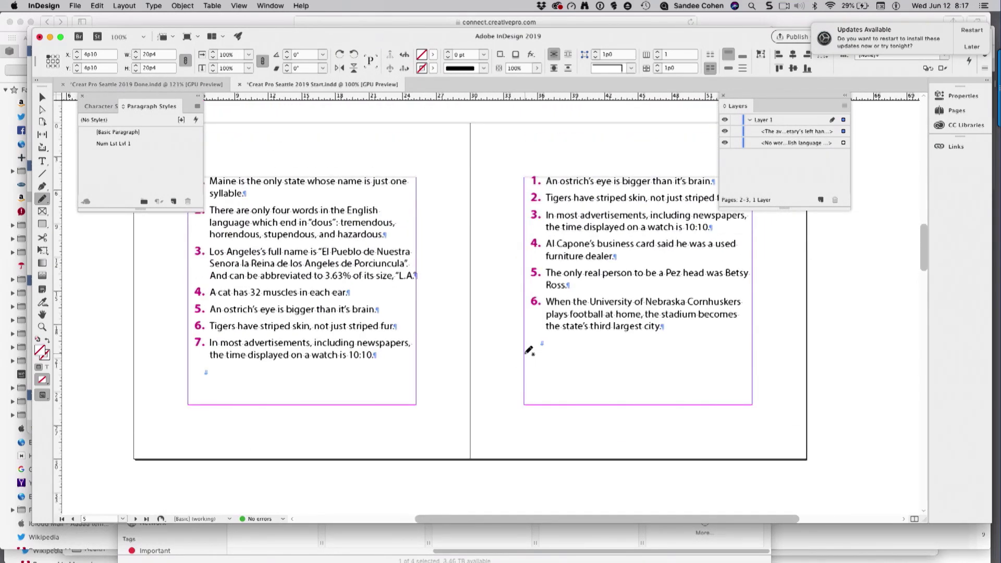
# Assign the Num Lst Lvl 1 style's numbering to a new list named xyz.
pyautogui.click(148, 142)
pyautogui.doubleClick(148, 142)
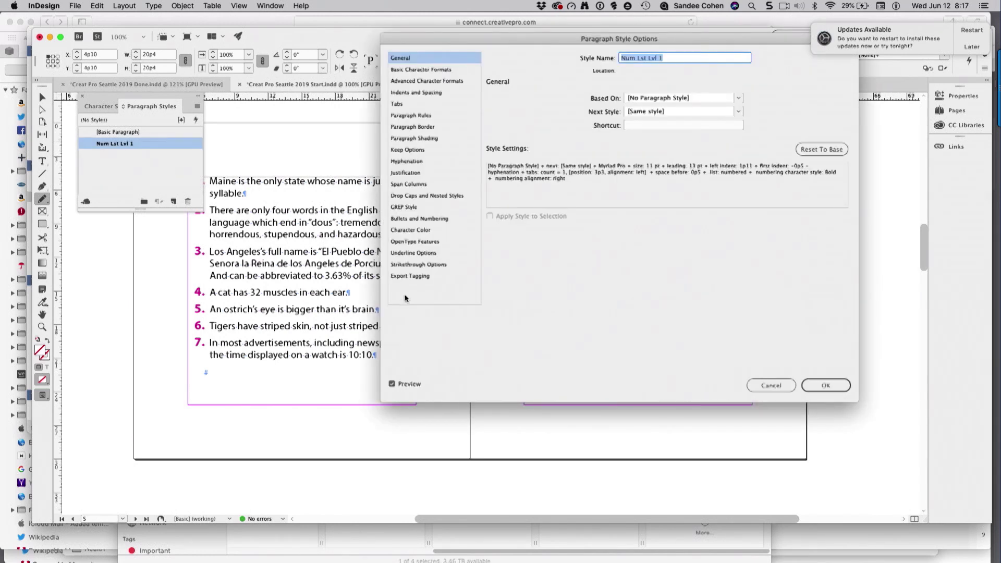
pyautogui.click(451, 220)
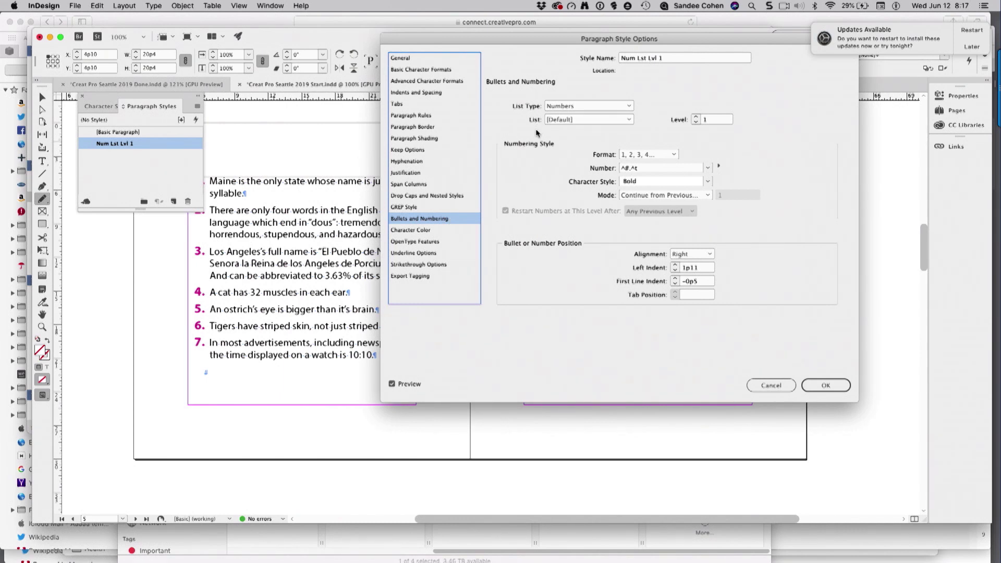
pyautogui.click(630, 121)
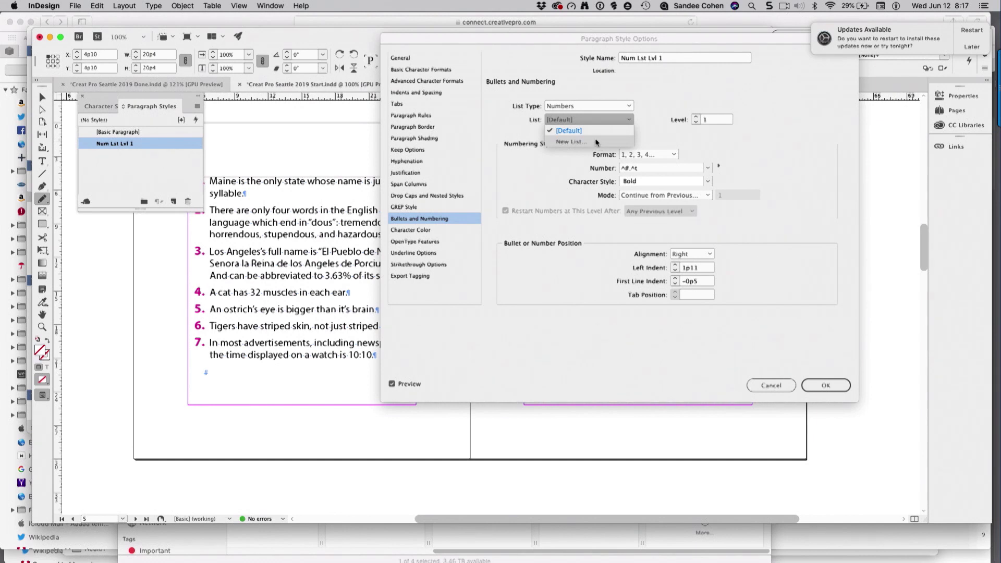
pyautogui.click(597, 142)
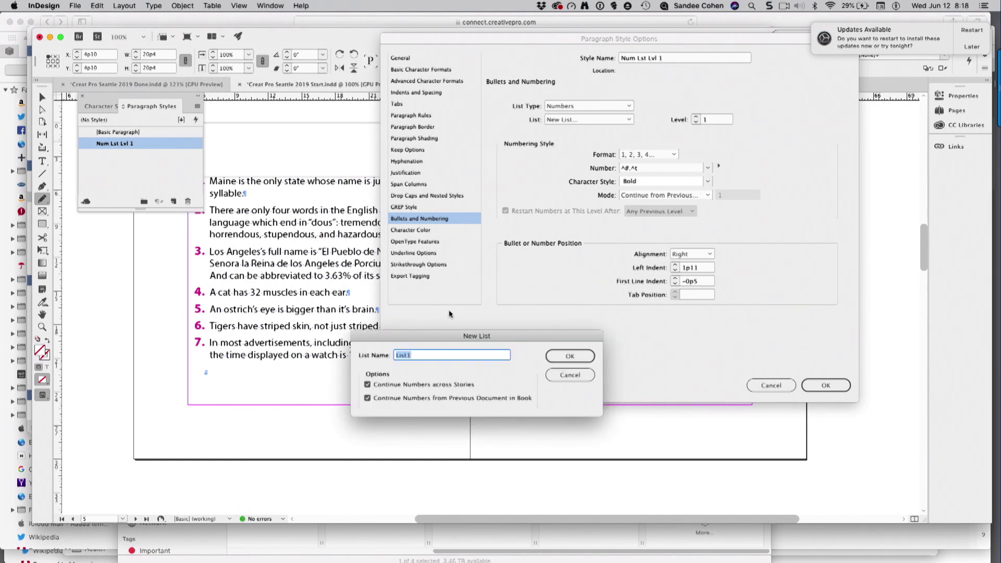
pyautogui.write('xyz')
pyautogui.click(570, 356)
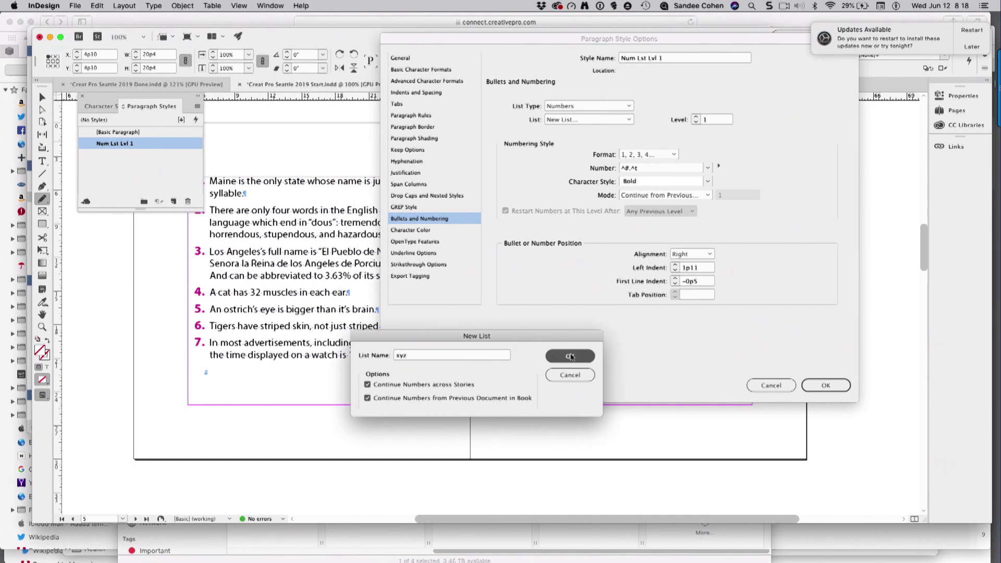
pyautogui.click(829, 387)
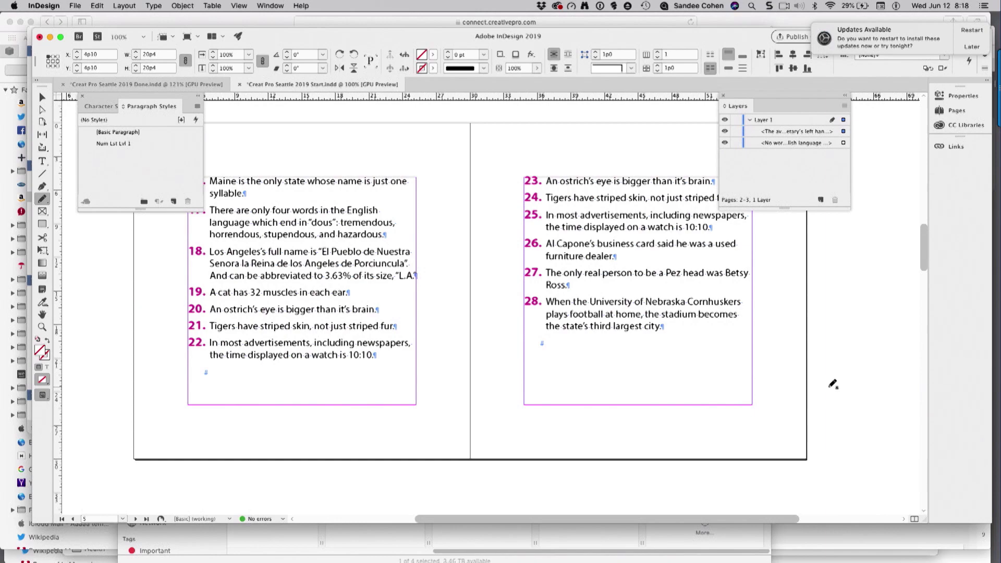
# On page 7, move the goldfish and dime picture groups with their captions up and to the left.
pyautogui.scroll(-15, 833, 384)
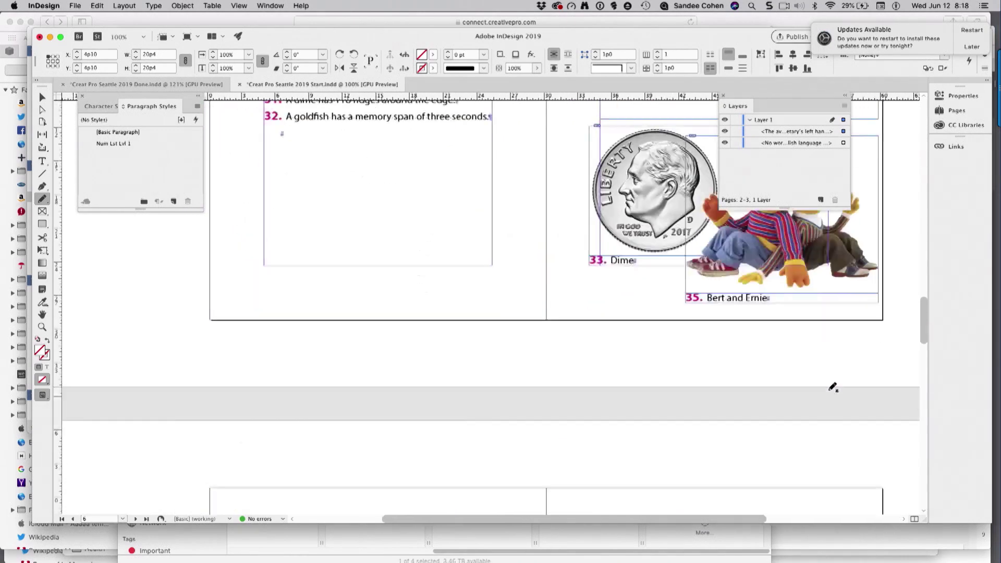
pyautogui.scroll(1, 833, 387)
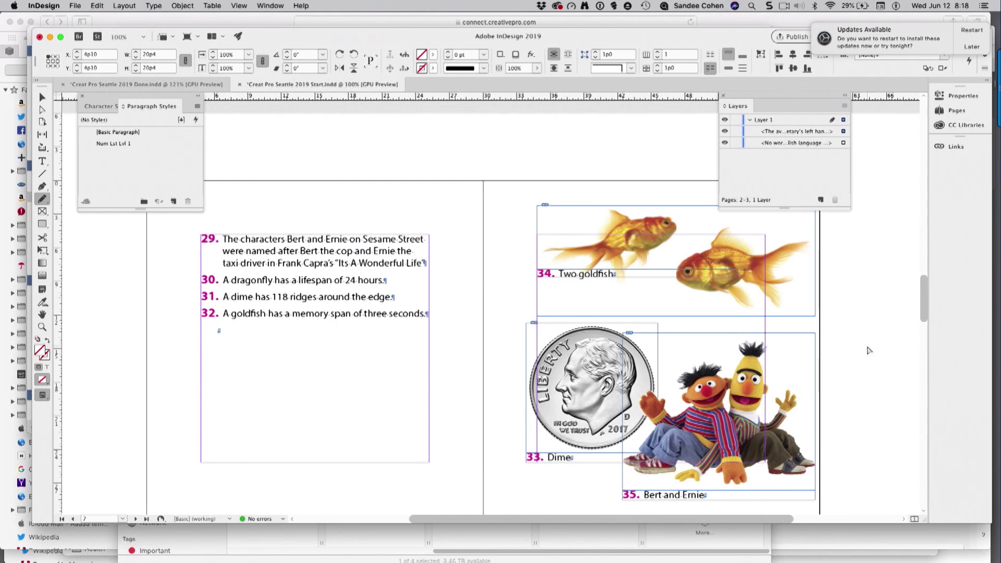
pyautogui.press('v')
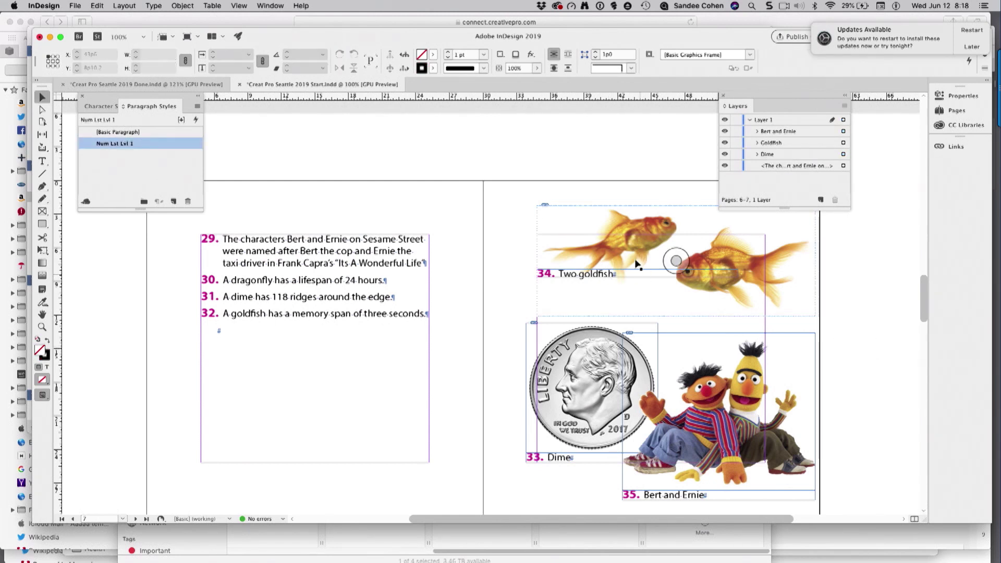
pyautogui.moveTo(618, 259); pyautogui.dragTo(593, 226)
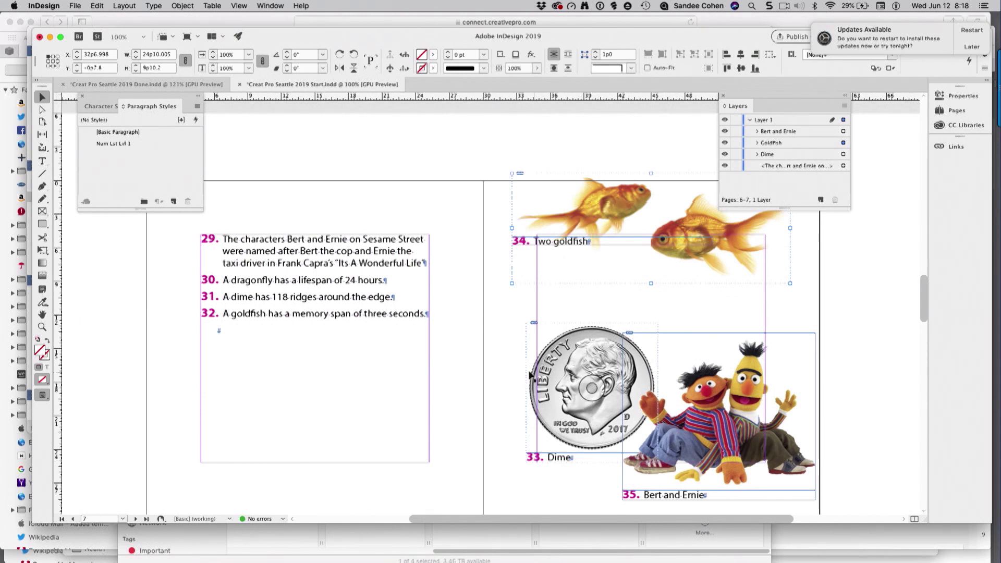
pyautogui.click(545, 346)
pyautogui.moveTo(545, 347); pyautogui.dragTo(528, 333)
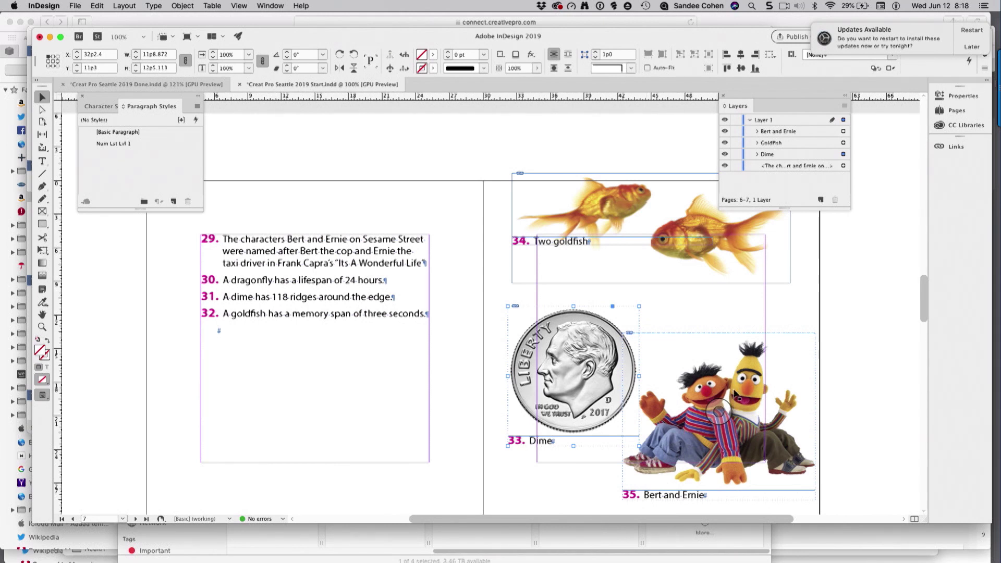
# Restack Bert and Ernie below Goldfish and Dime in Layers, then marquee-select all three groups.
pyautogui.click(736, 394)
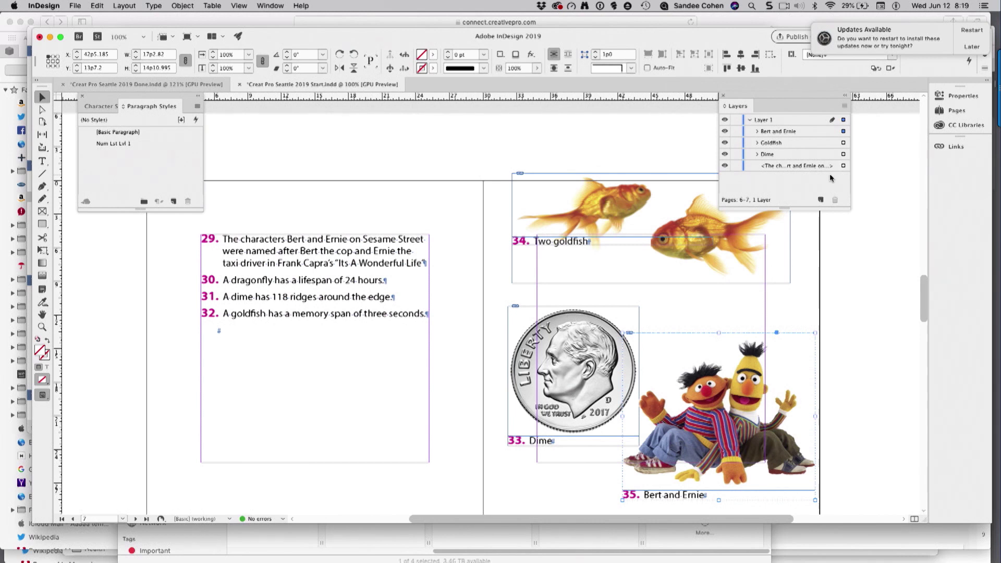
pyautogui.click(806, 132)
pyautogui.moveTo(806, 131); pyautogui.dragTo(803, 159)
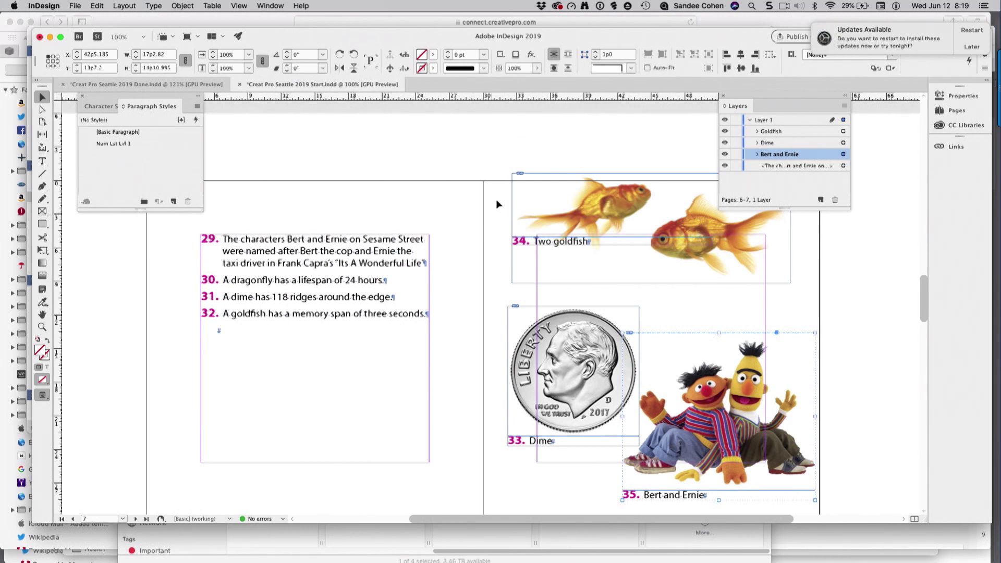
pyautogui.moveTo(497, 198); pyautogui.dragTo(728, 407)
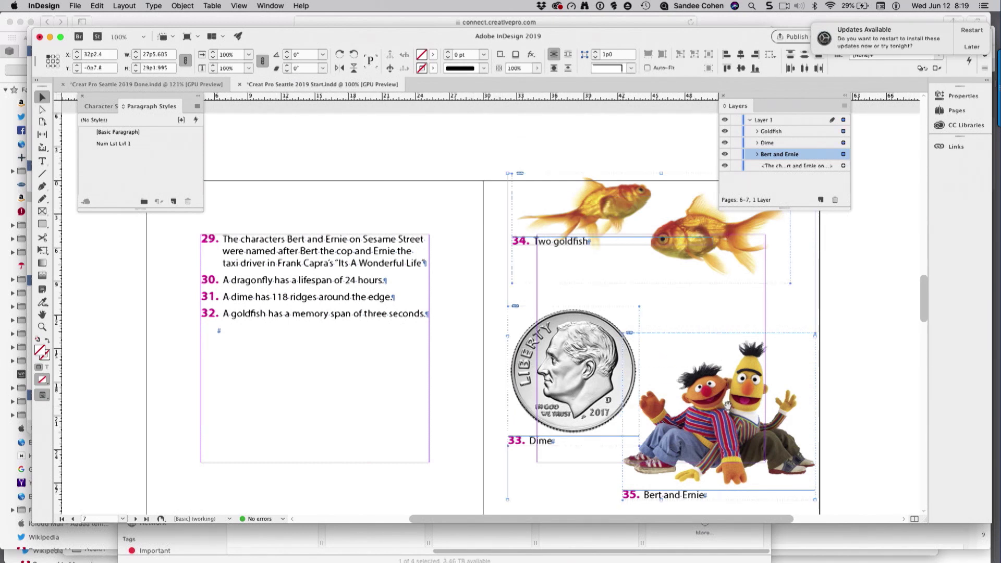
# Delete and restore the three groups so captions renumber Bert and Ernie 33, Dime 34, Two goldfish 35.
pyautogui.press('Delete')
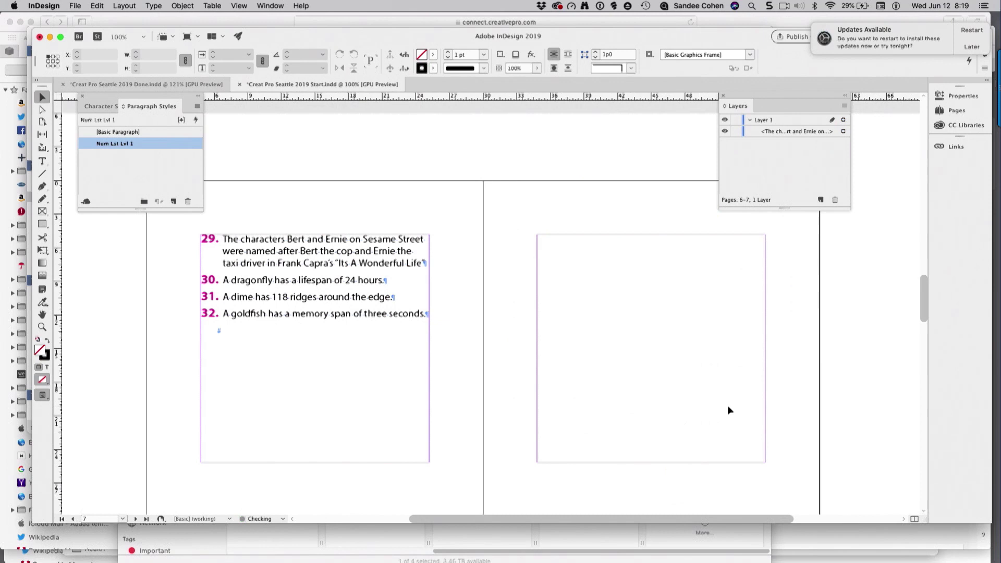
pyautogui.press('super+z')
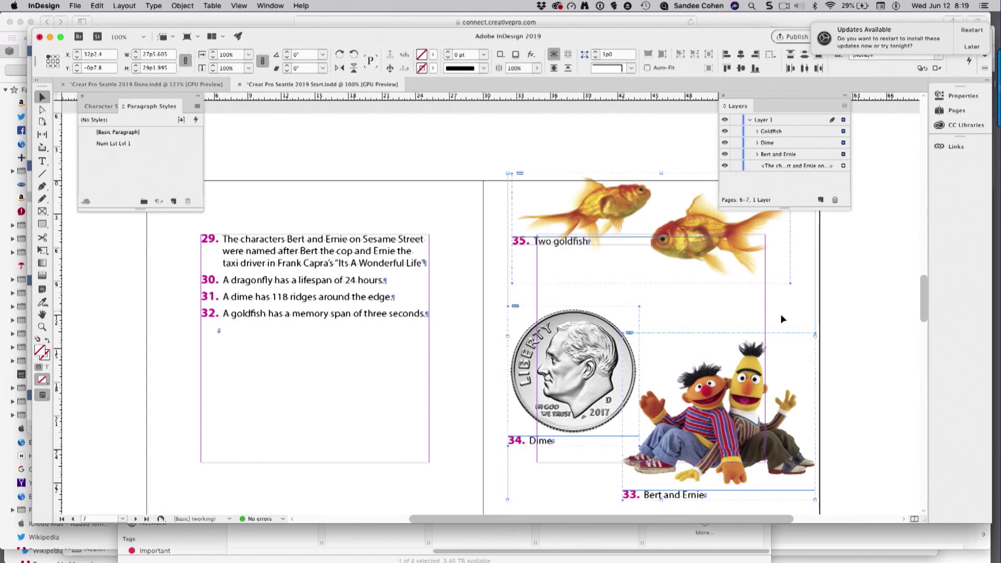
# Drag the Bert and Ernie group left over the dime and move it to the top of Layers.
pyautogui.click(847, 308)
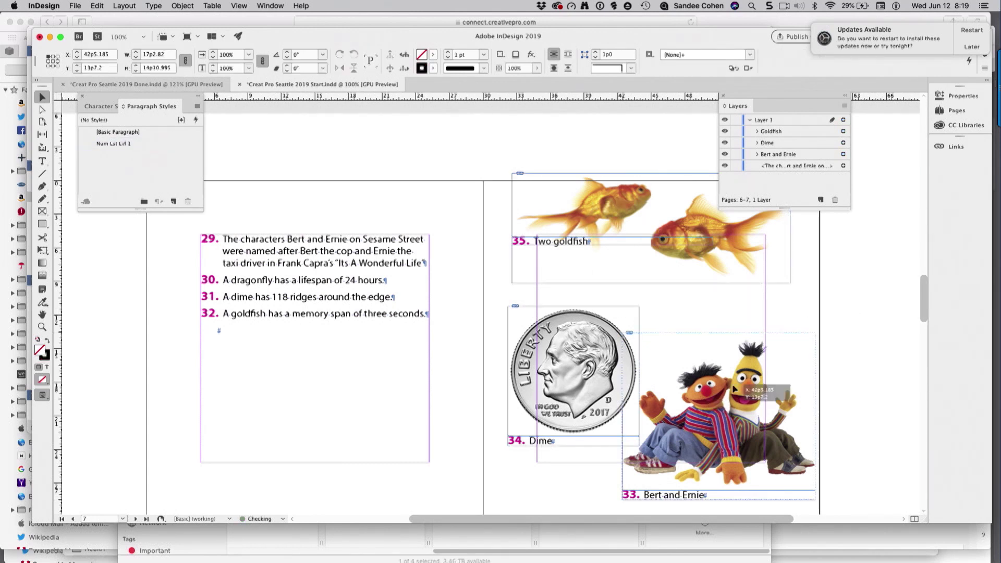
pyautogui.click(718, 373)
pyautogui.moveTo(719, 373); pyautogui.dragTo(690, 356)
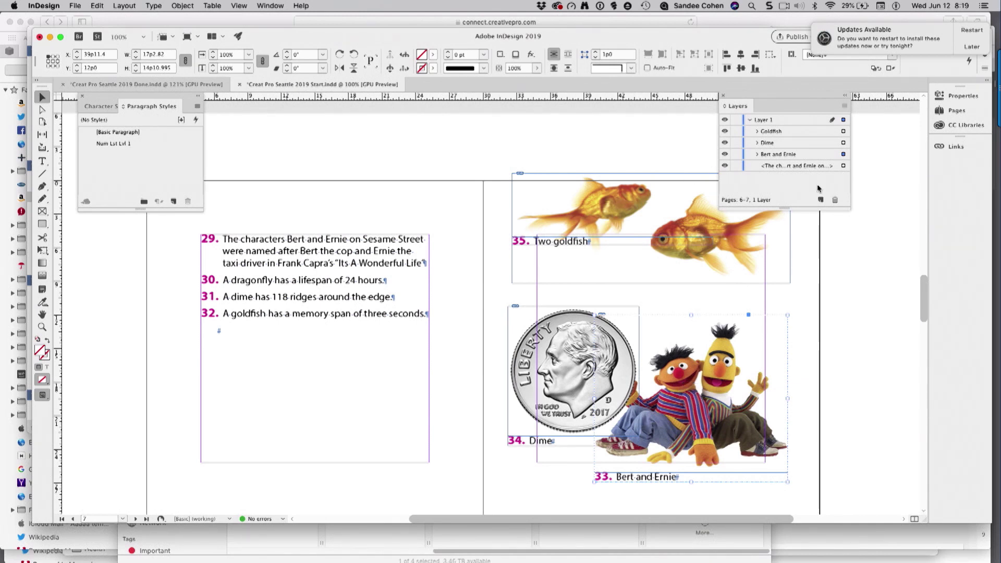
pyautogui.moveTo(820, 156); pyautogui.dragTo(822, 134)
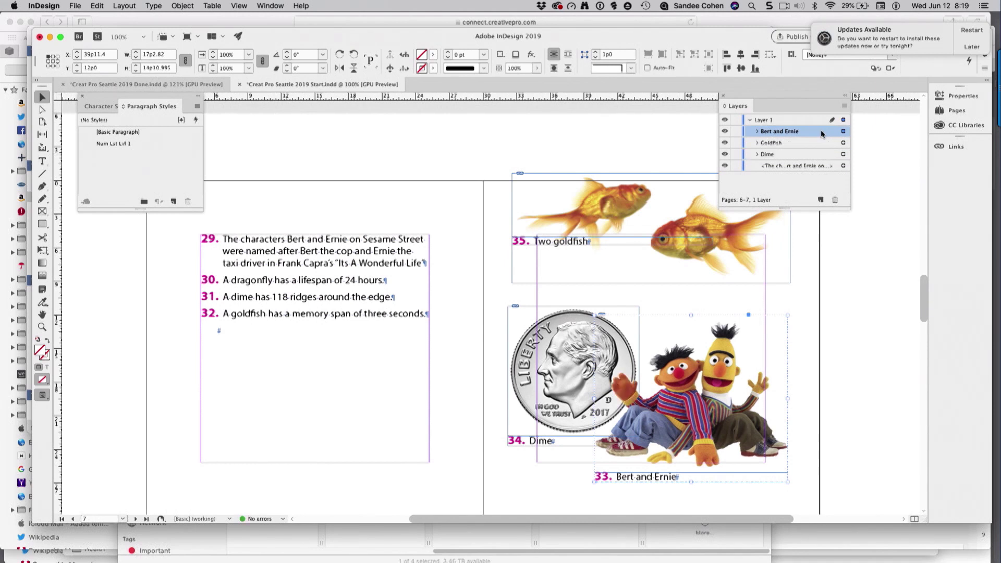